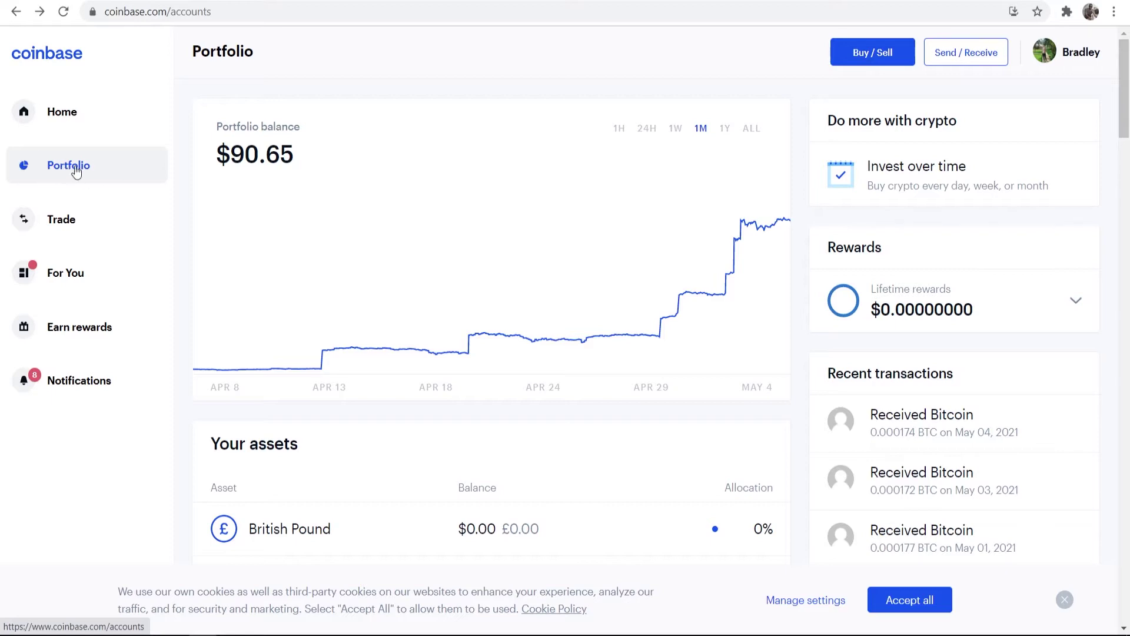
# Review the Coinbase portfolio, with Bitcoin at 77.60% worth $70.34 (0.001236 BTC)
pyautogui.moveTo(1125, 61); pyautogui.dragTo(1127, 118)
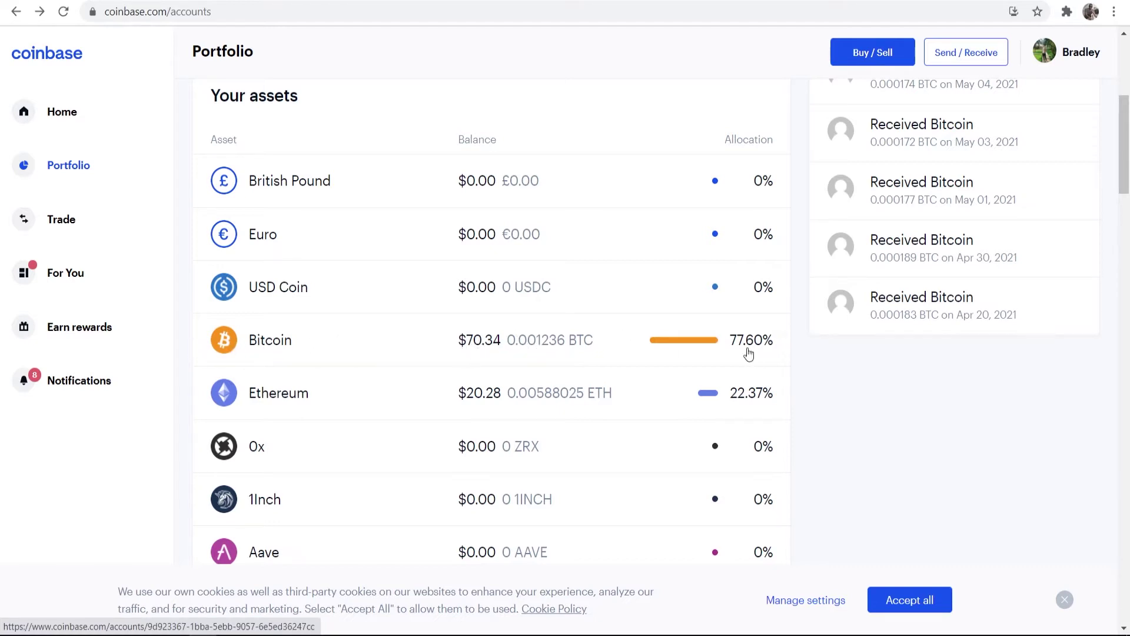
# Open the Bitcoin wallet, check its 0.001236 BTC balance, and accept all cookies
pyautogui.click(468, 345)
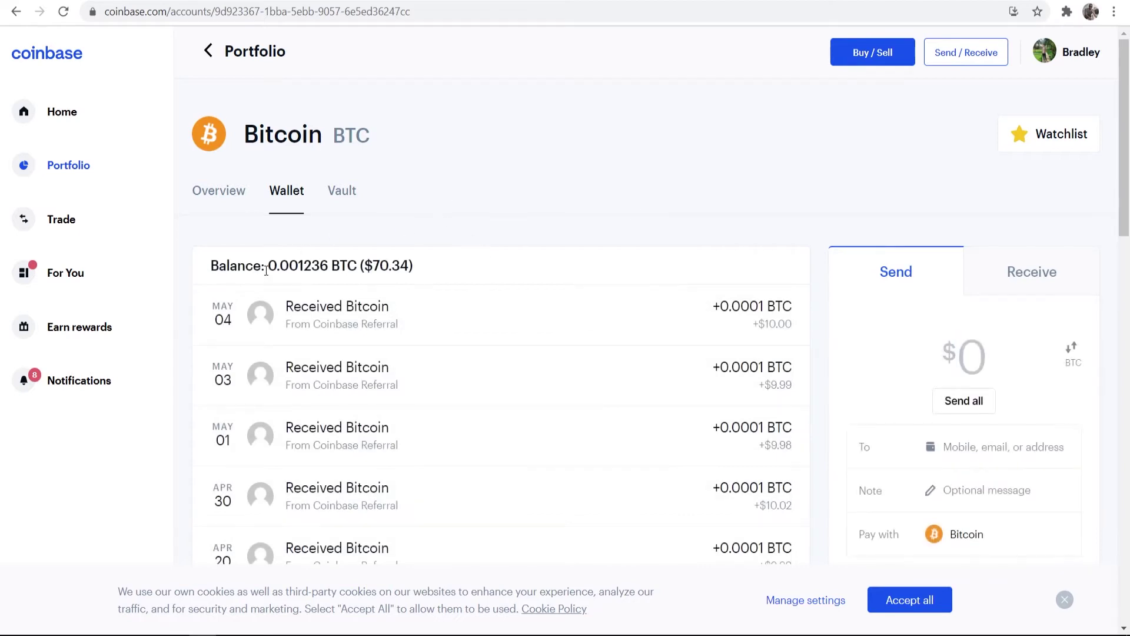
pyautogui.moveTo(265, 266); pyautogui.dragTo(399, 273)
pyautogui.scroll(-3, 671, 244)
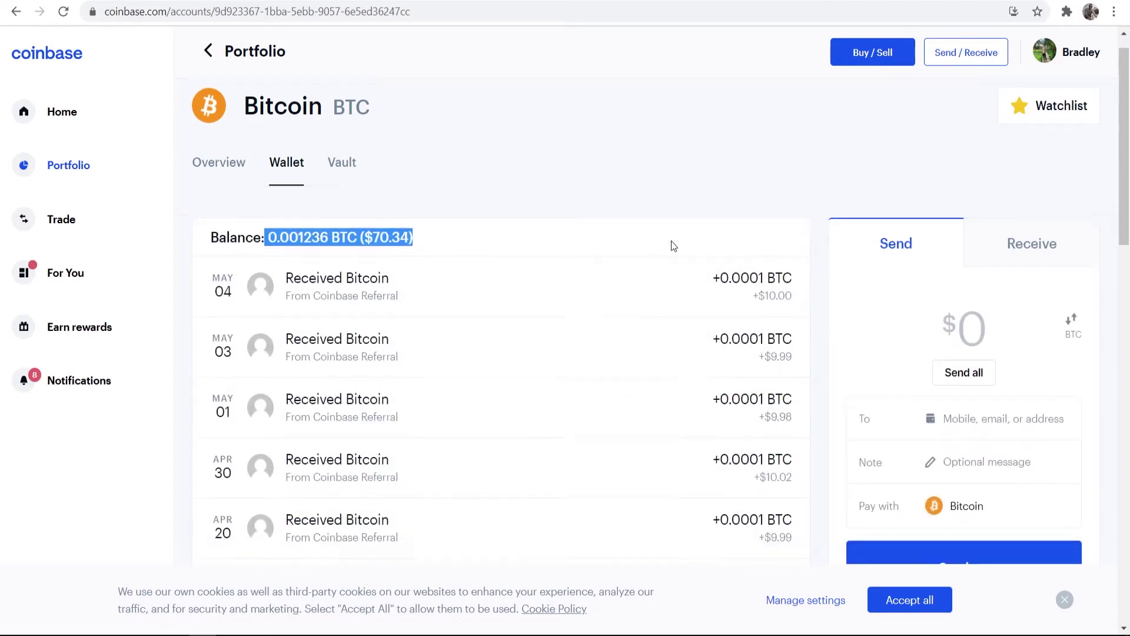
pyautogui.click(897, 601)
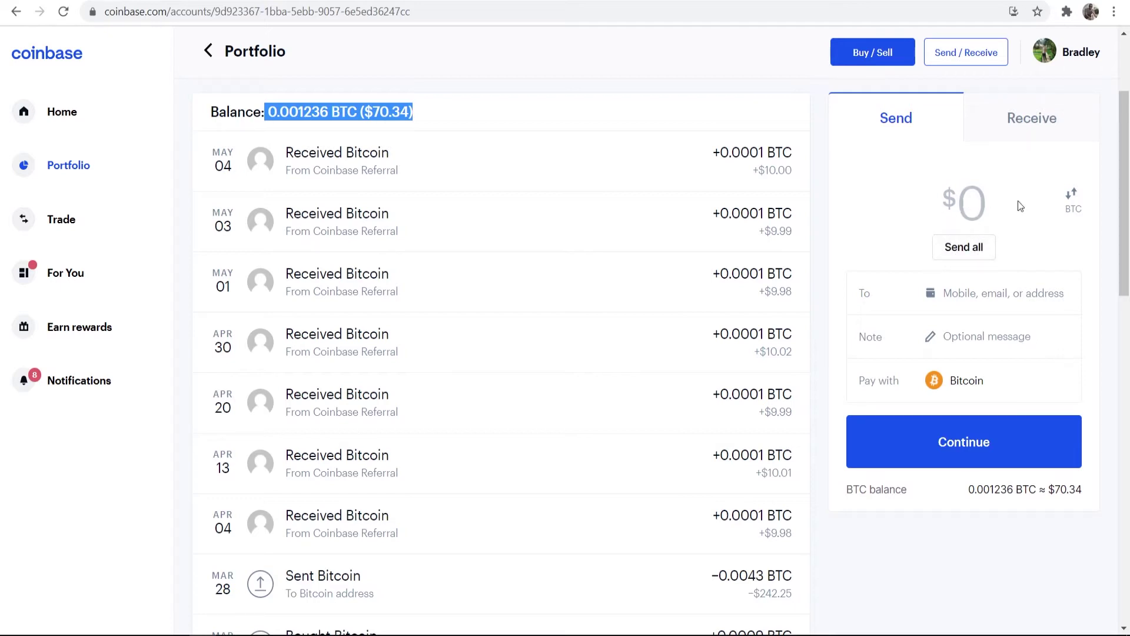
# Set the send amount to the whole Bitcoin balance, $70.25, paying with Bitcoin
pyautogui.click(956, 246)
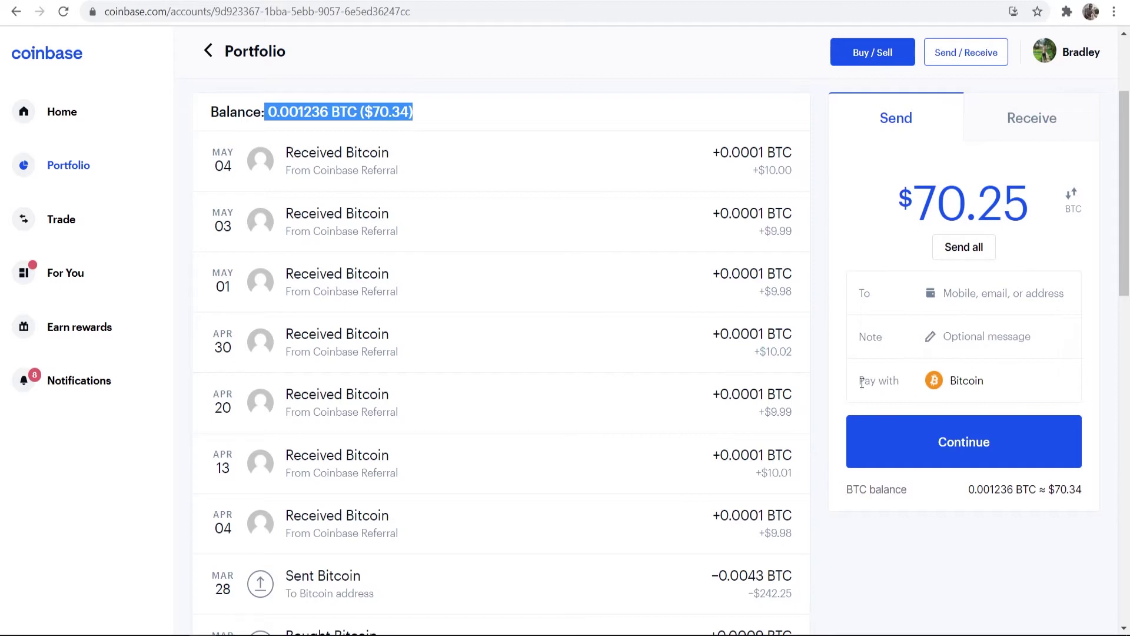
pyautogui.moveTo(859, 381); pyautogui.dragTo(1023, 384)
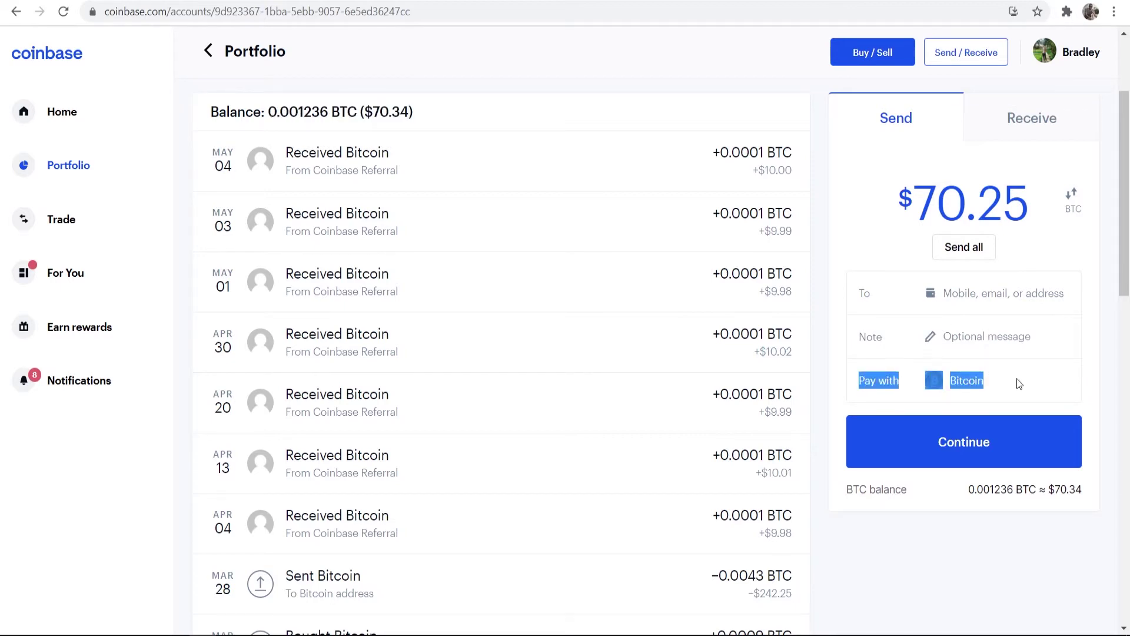
pyautogui.click(1020, 383)
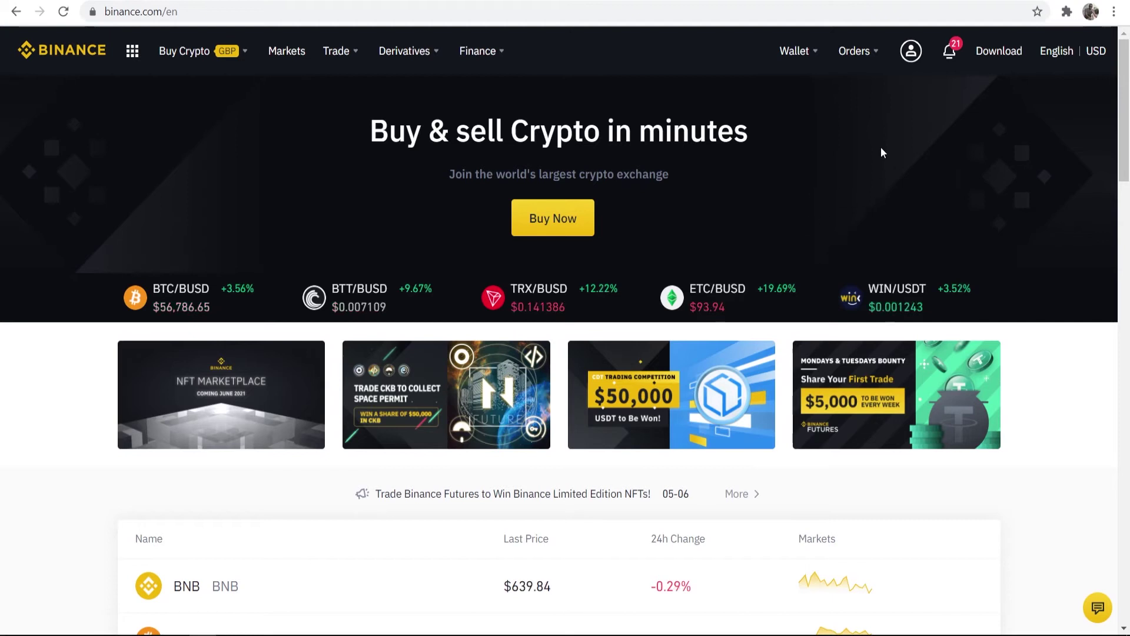
# Go to Binance's Fiat and Spot wallet through the Wallet menu
pyautogui.moveTo(795, 54)
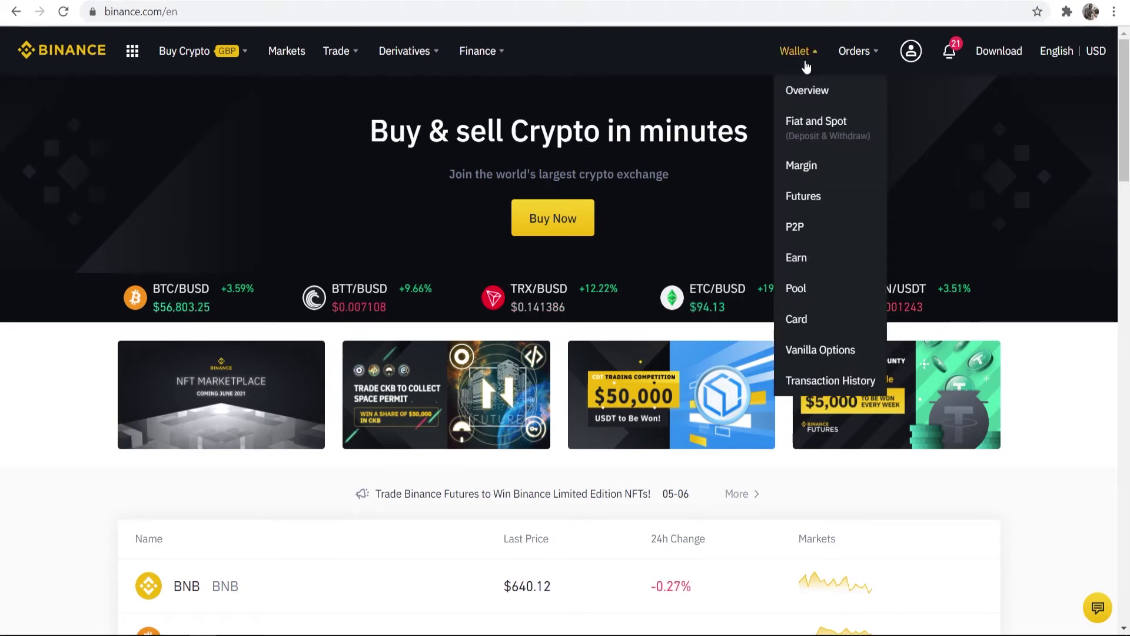
pyautogui.click(798, 130)
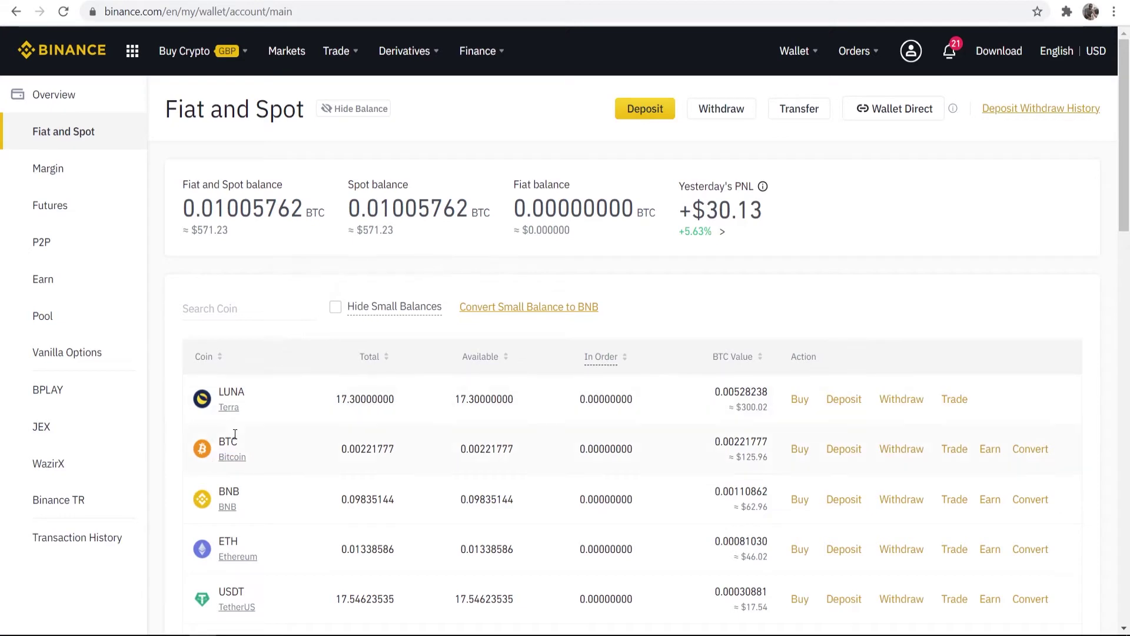
# Search the wallet's coin list for 'btc' and find the BTC row
pyautogui.click(227, 312)
pyautogui.write('btc')
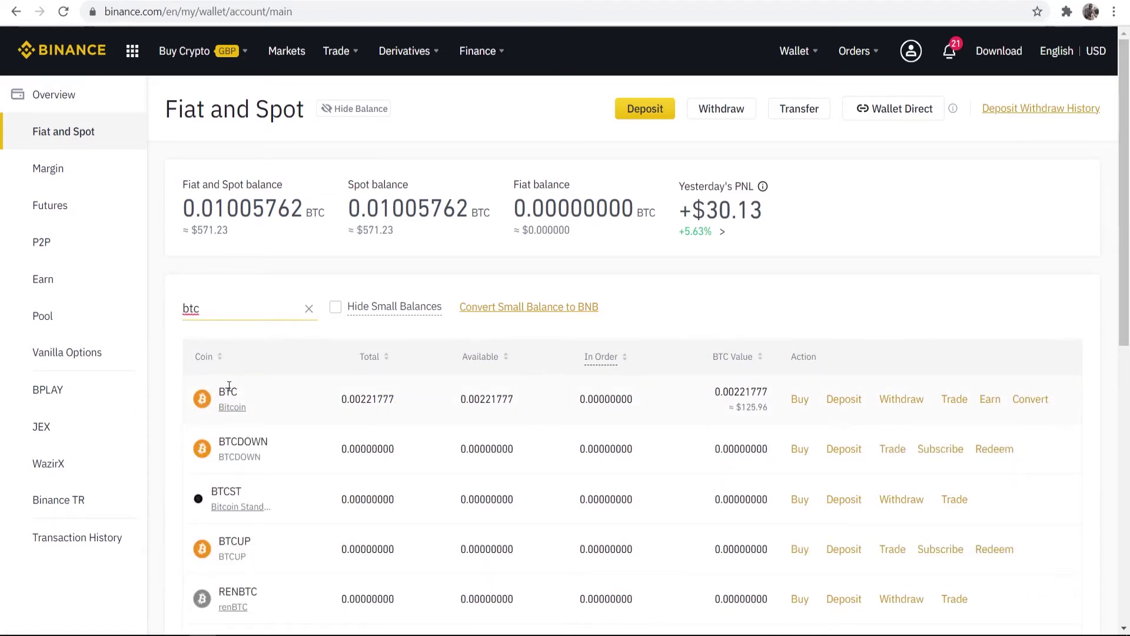
pyautogui.moveTo(220, 392); pyautogui.dragTo(248, 397)
# Open the BTC deposit page and copy its Bitcoin-network deposit address
pyautogui.click(853, 405)
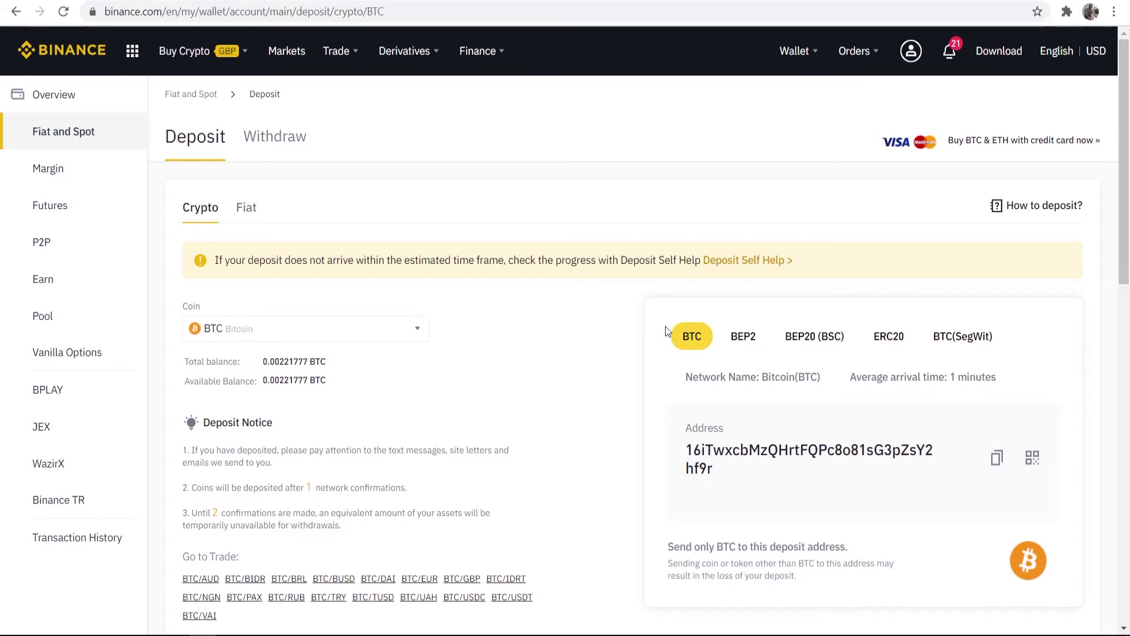
pyautogui.scroll(-2, 1129, 186)
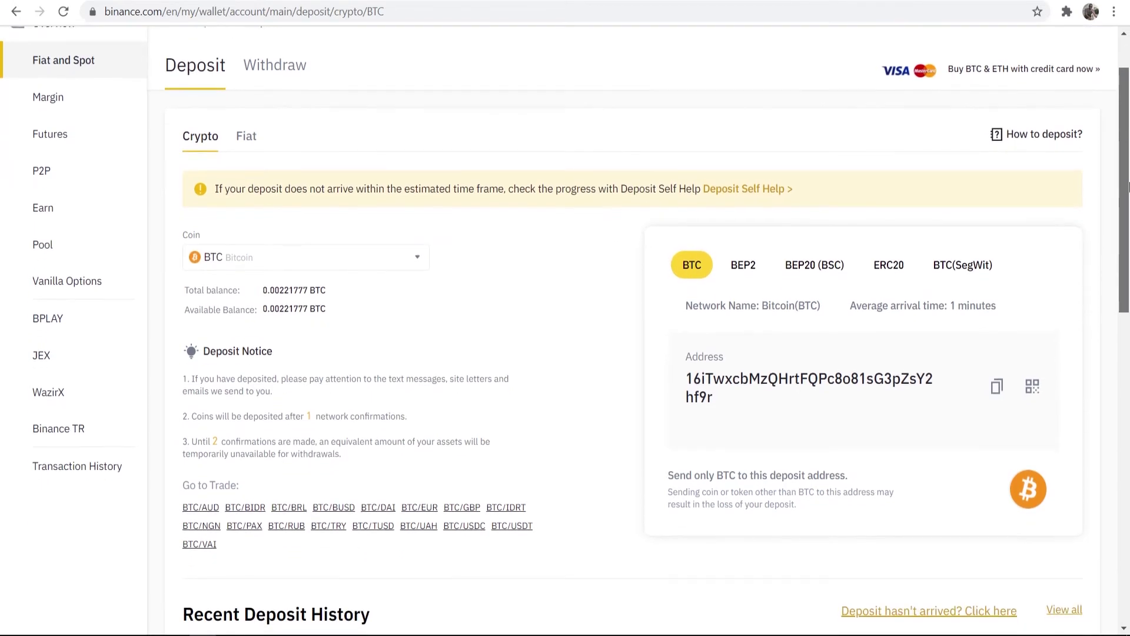
pyautogui.scroll(-2, 1128, 186)
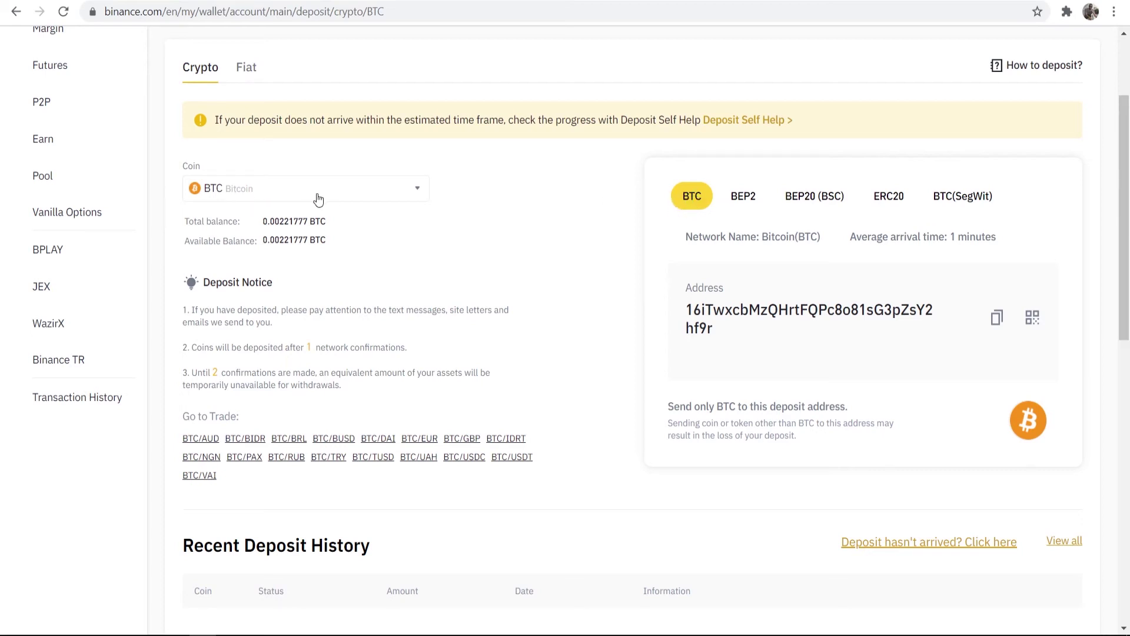
pyautogui.click(996, 318)
pyautogui.click(996, 318)
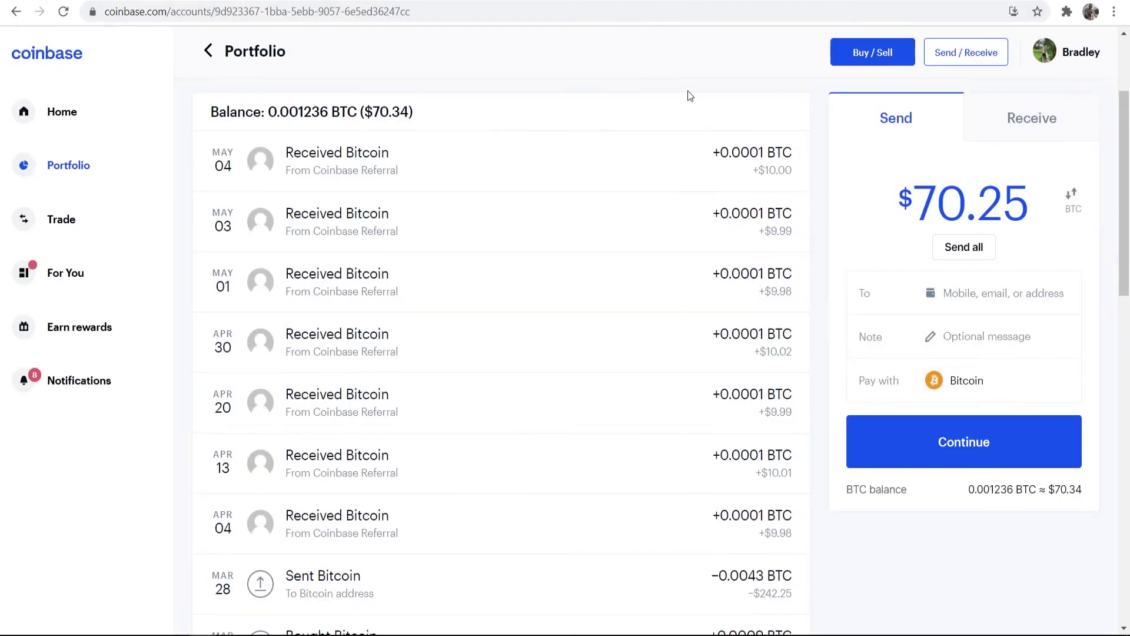
# Paste the Binance BTC deposit address into the To field, verify it, and continue
pyautogui.rightClick(997, 298)
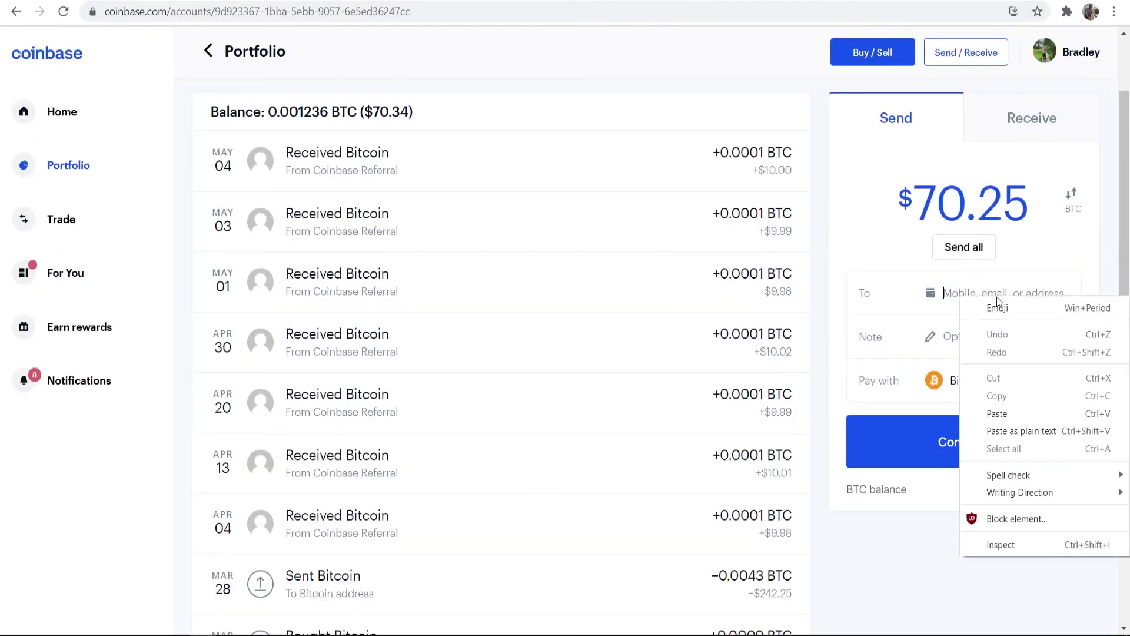
pyautogui.click(997, 413)
pyautogui.moveTo(1029, 308); pyautogui.dragTo(936, 294)
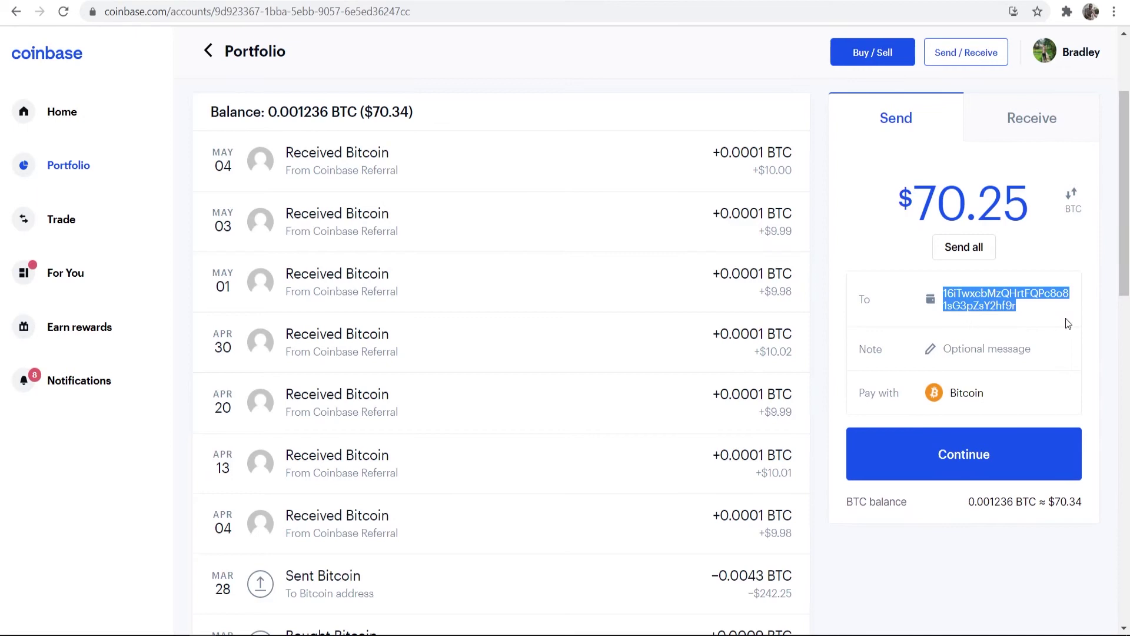
pyautogui.click(1037, 307)
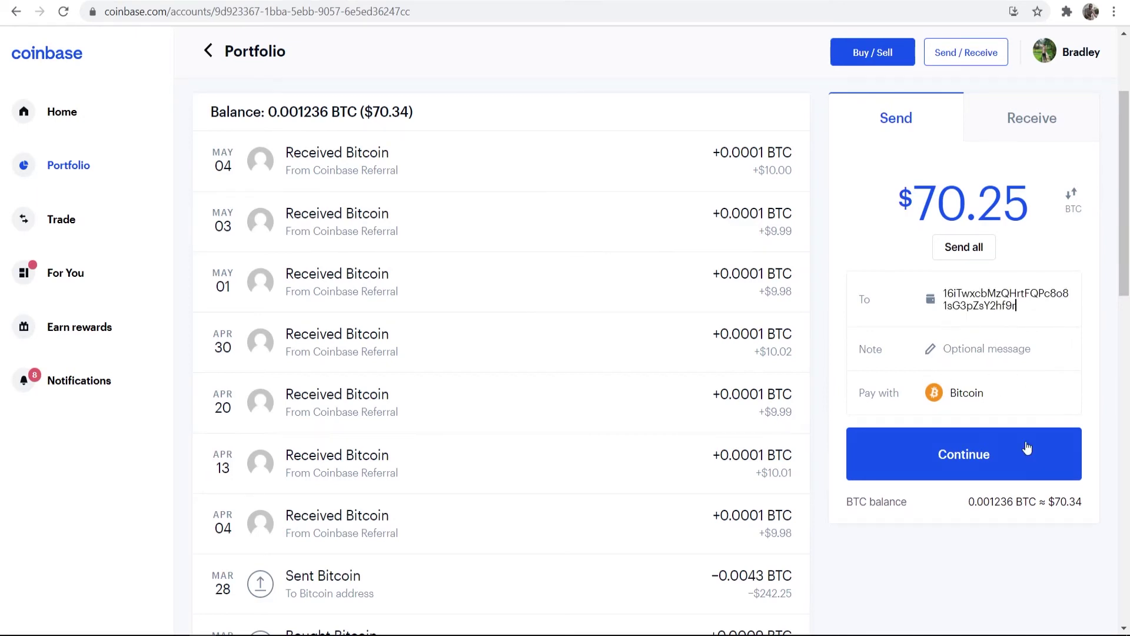
pyautogui.click(963, 460)
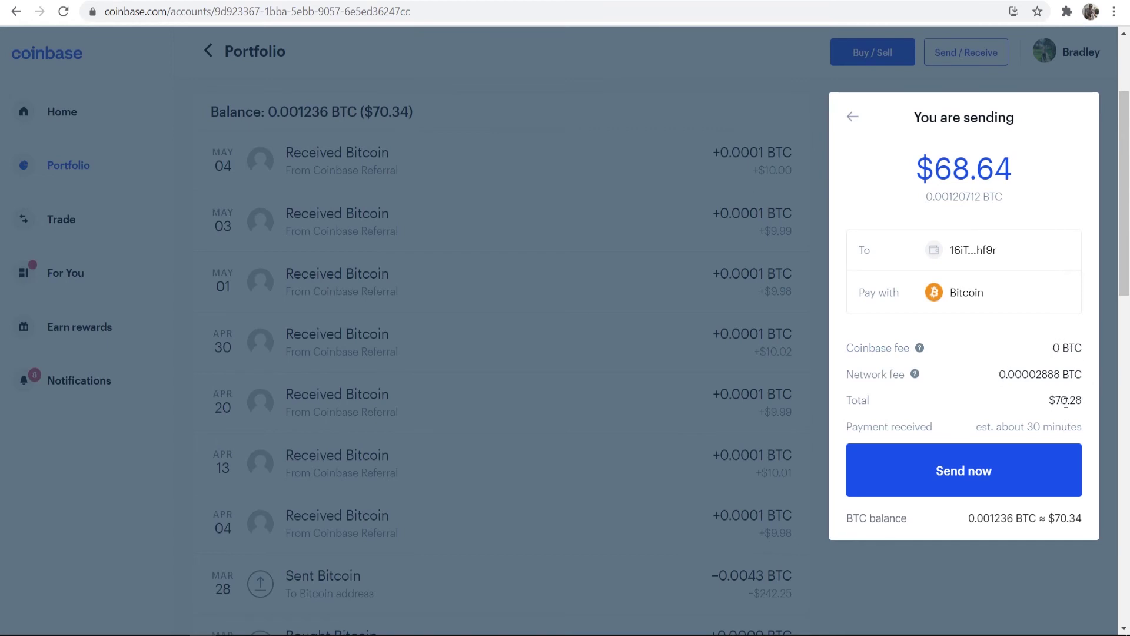
# Check the $70.28 total and the estimated arrival time of the Bitcoin send
pyautogui.moveTo(1058, 400); pyautogui.dragTo(1089, 404)
pyautogui.click(1081, 400)
pyautogui.moveTo(1034, 428); pyautogui.dragTo(1074, 428)
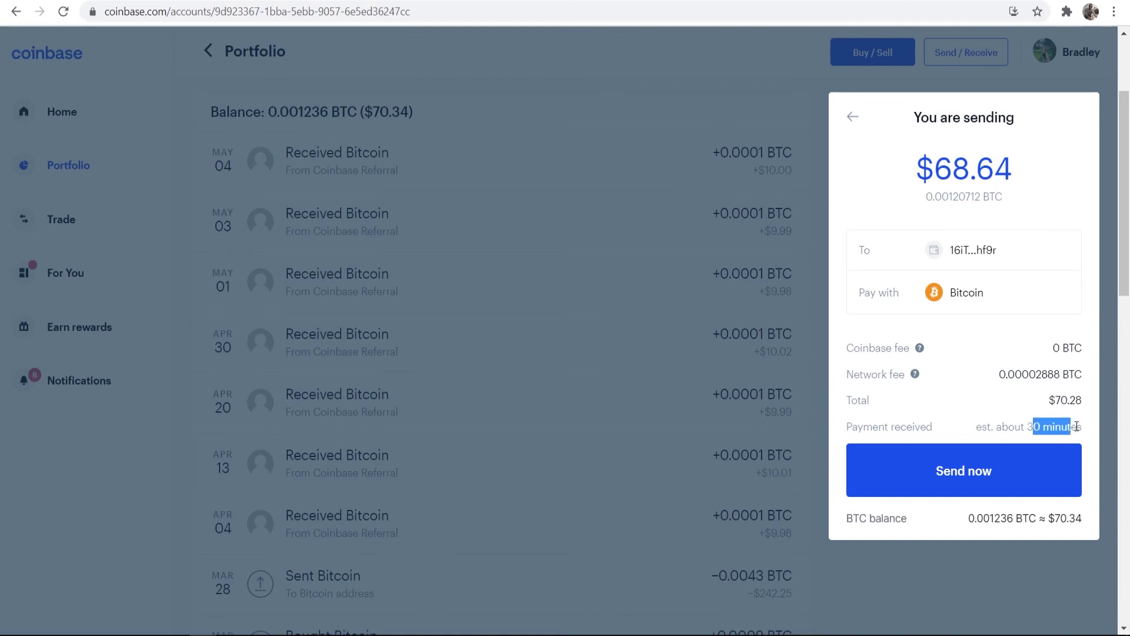
pyautogui.click(1087, 429)
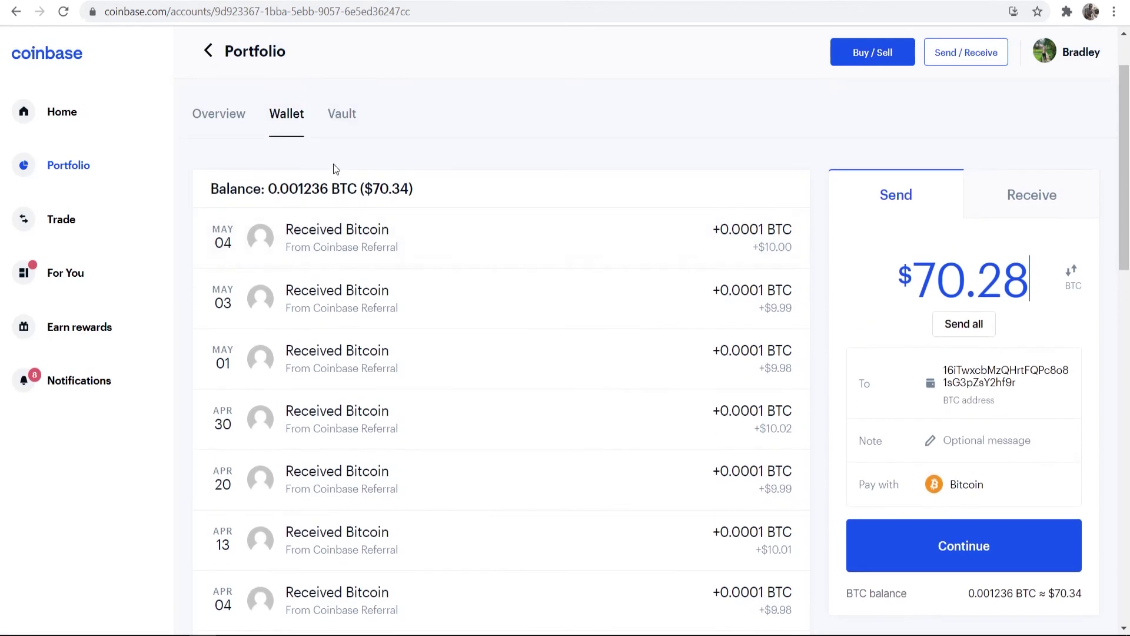
# Return to the portfolio and open the Ethereum wallet worth $20.28
pyautogui.scroll(1, 336, 169)
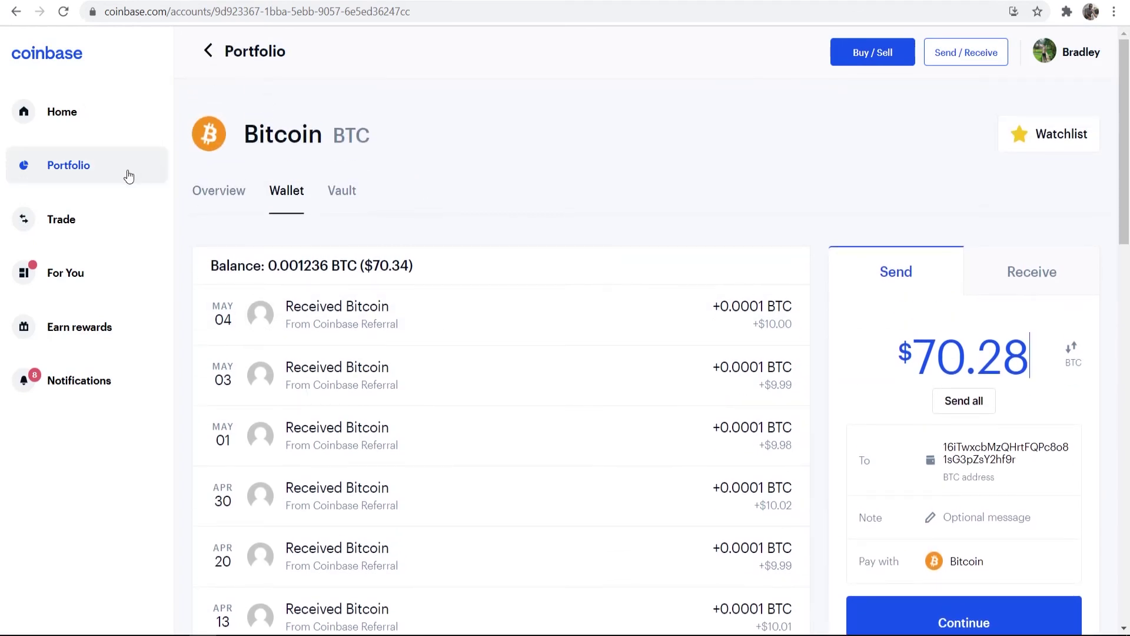
pyautogui.click(129, 176)
pyautogui.scroll(-10, 471, 232)
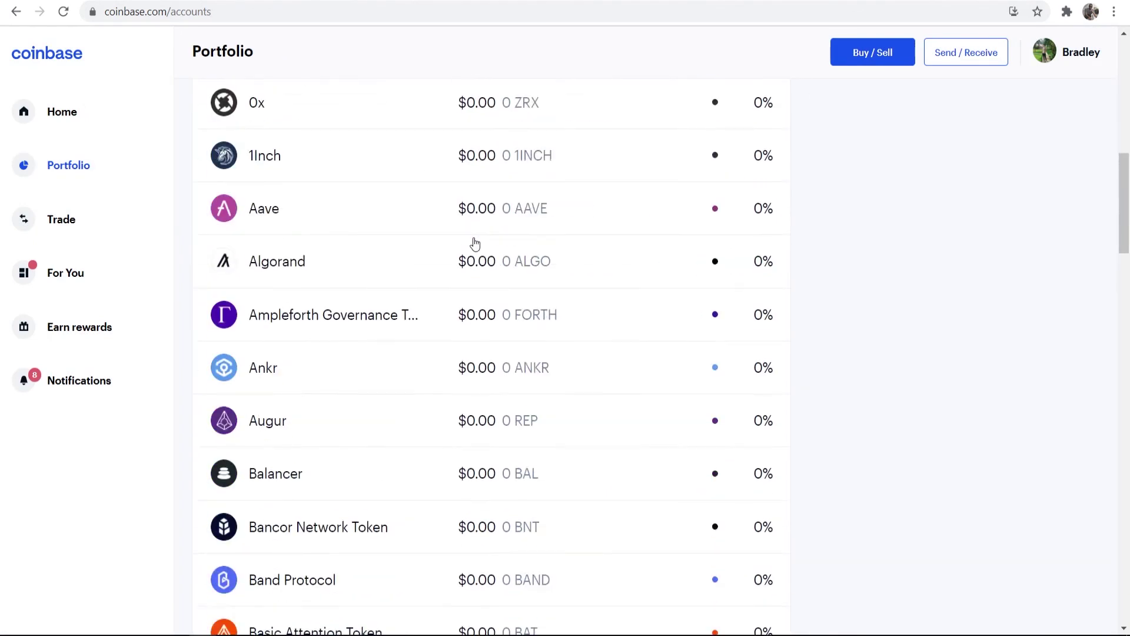
pyautogui.scroll(5, 475, 245)
pyautogui.click(310, 366)
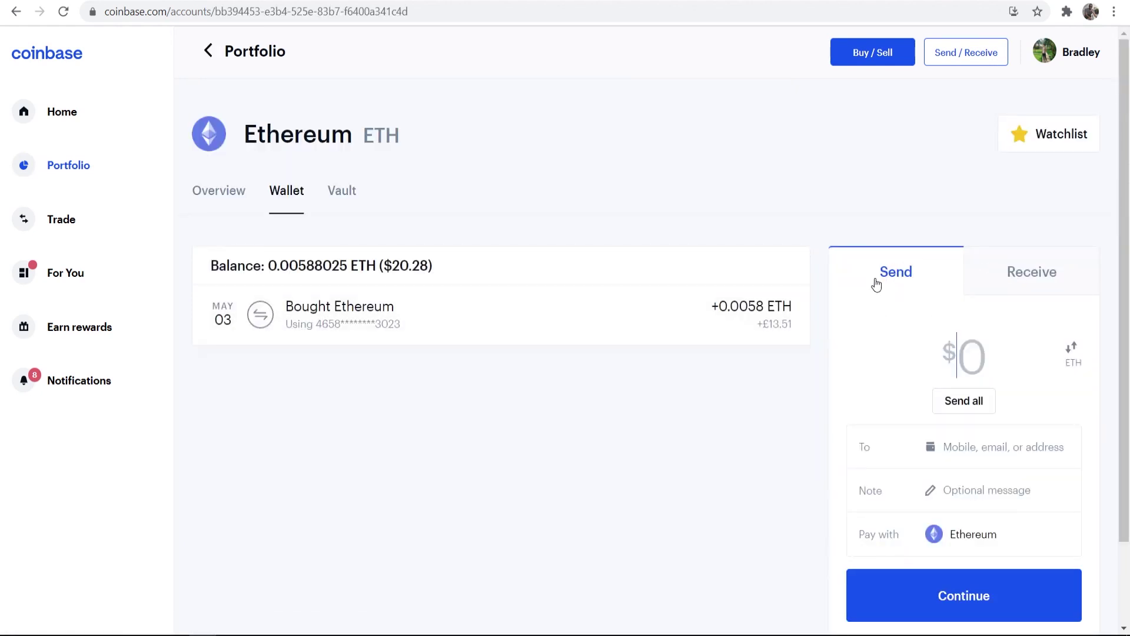
pyautogui.scroll(-2, 891, 278)
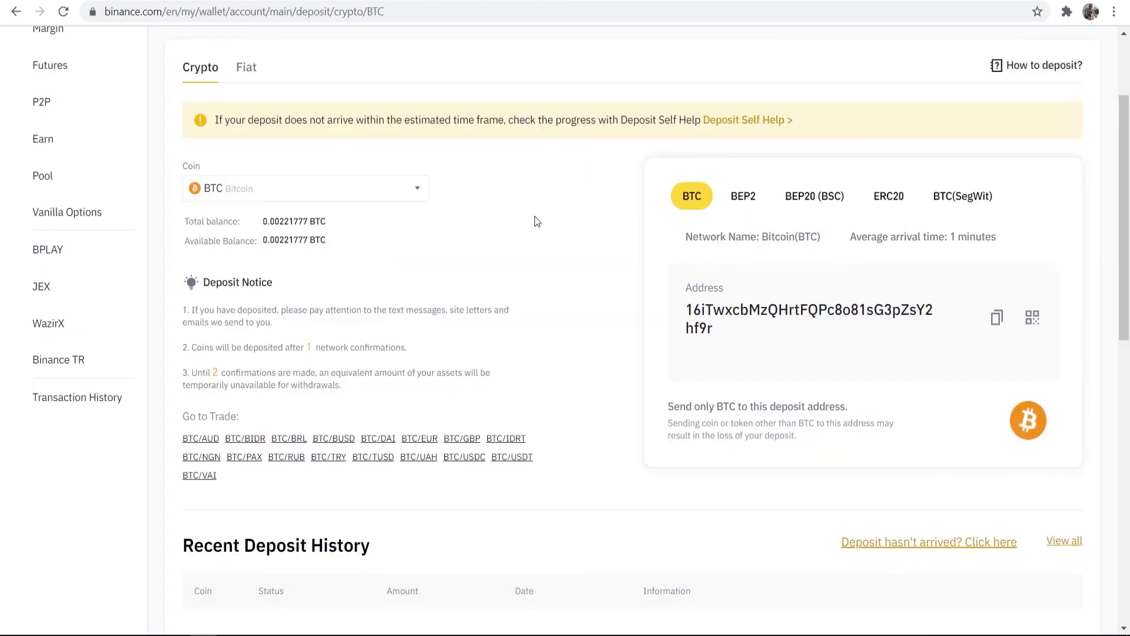
# Expand the BTC Coin dropdown on Binance's deposit page
pyautogui.click(203, 188)
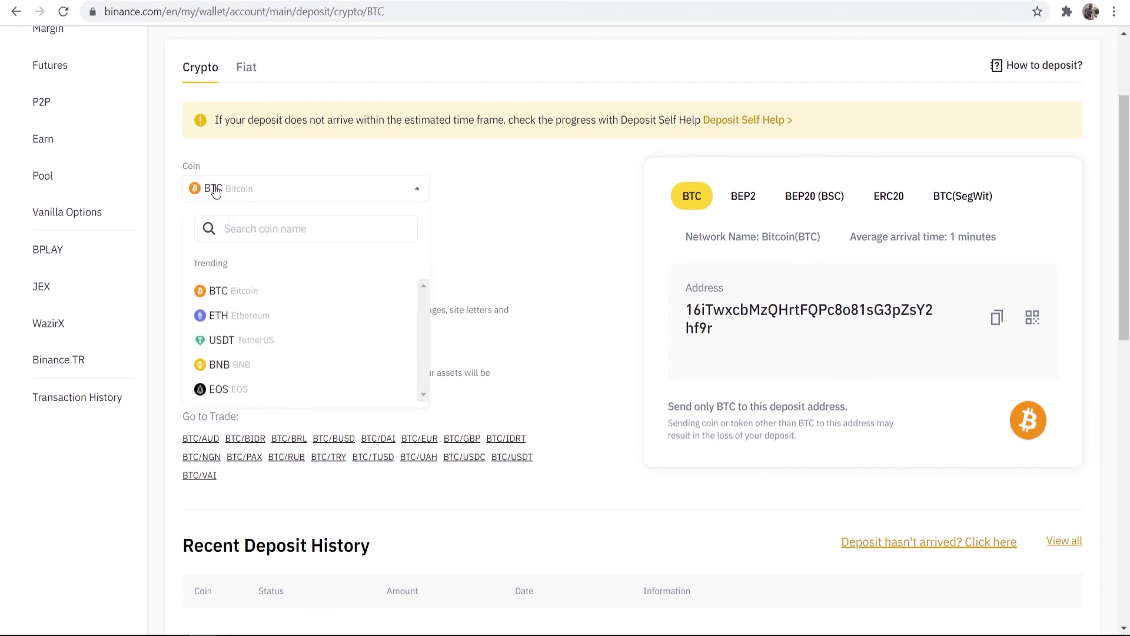